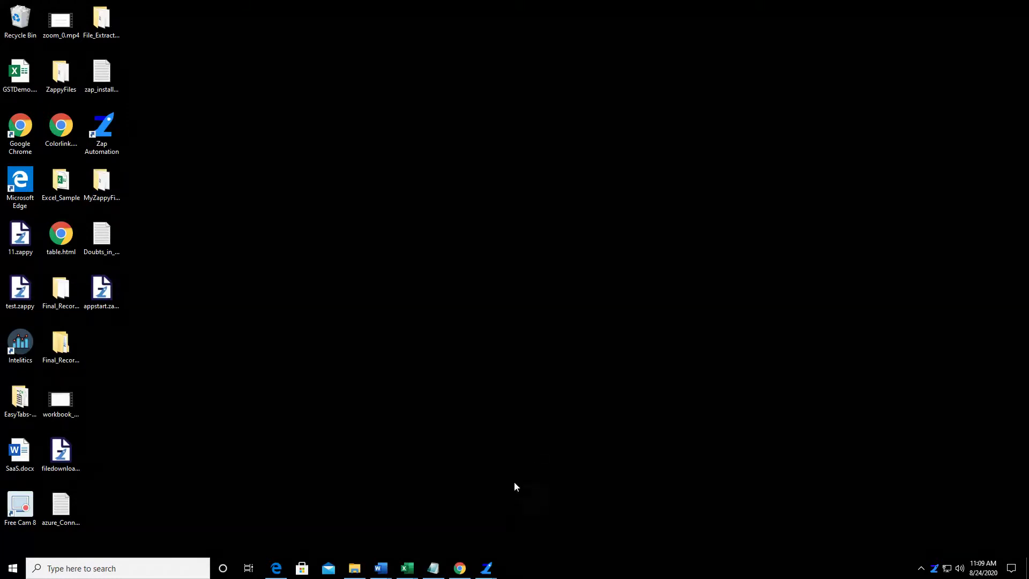
Step: Bring up the Child Session note in Notepad to read it, and minimize it again
left_click(433, 568)
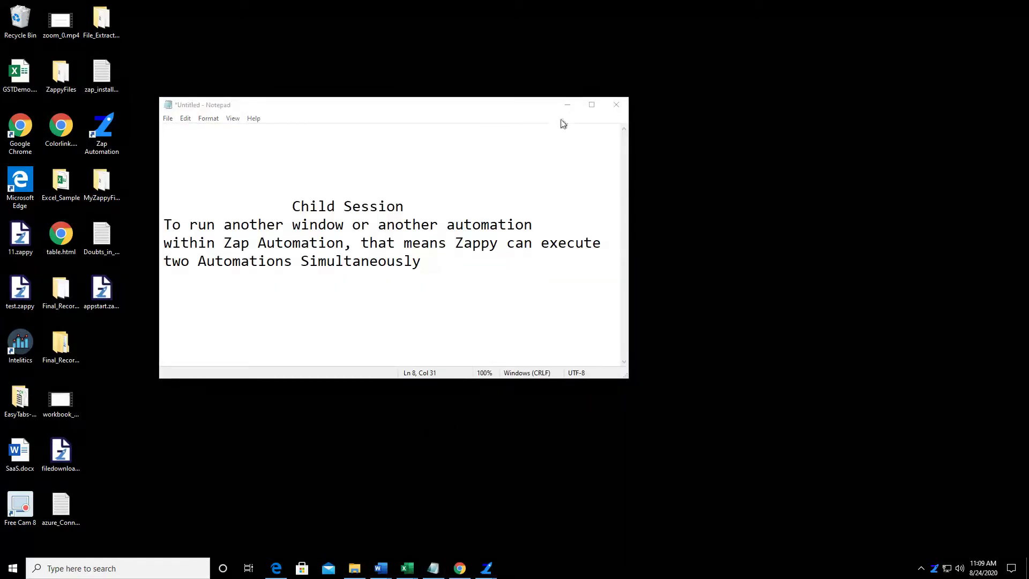
left_click(568, 105)
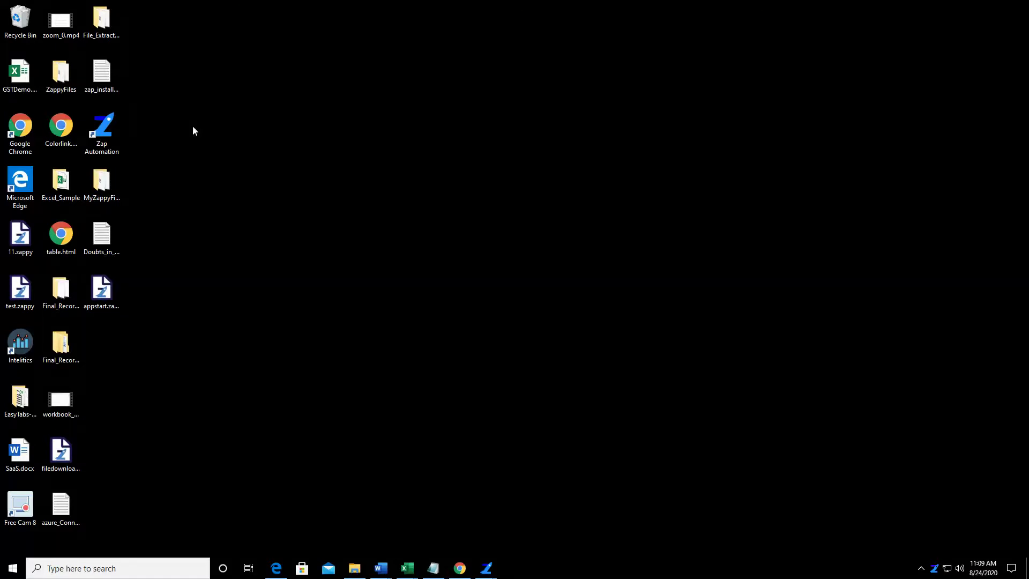
Step: Launch Zap Automation from the desktop and start a child session from Zappy Editor
double_click(107, 138)
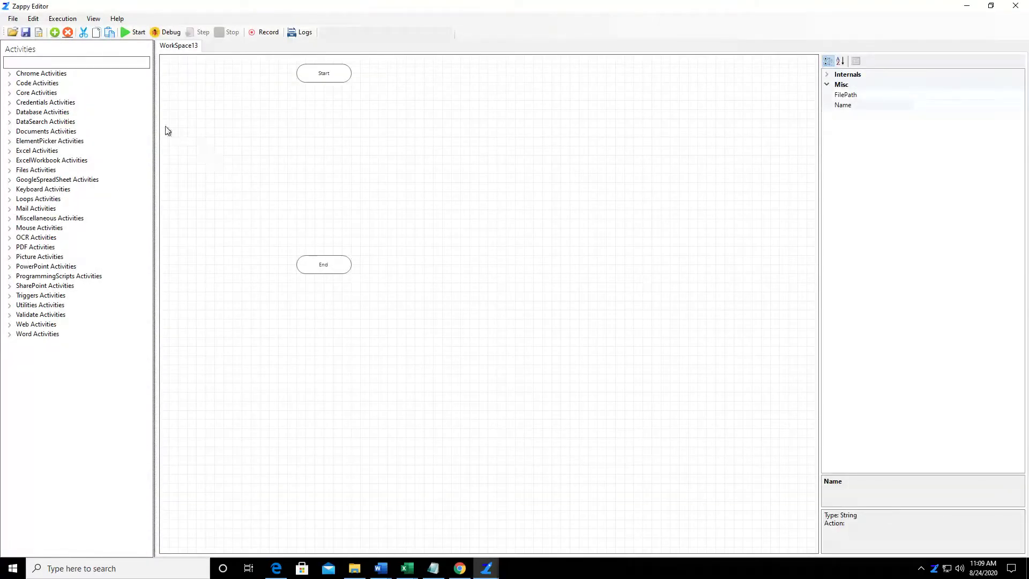
left_click(63, 19)
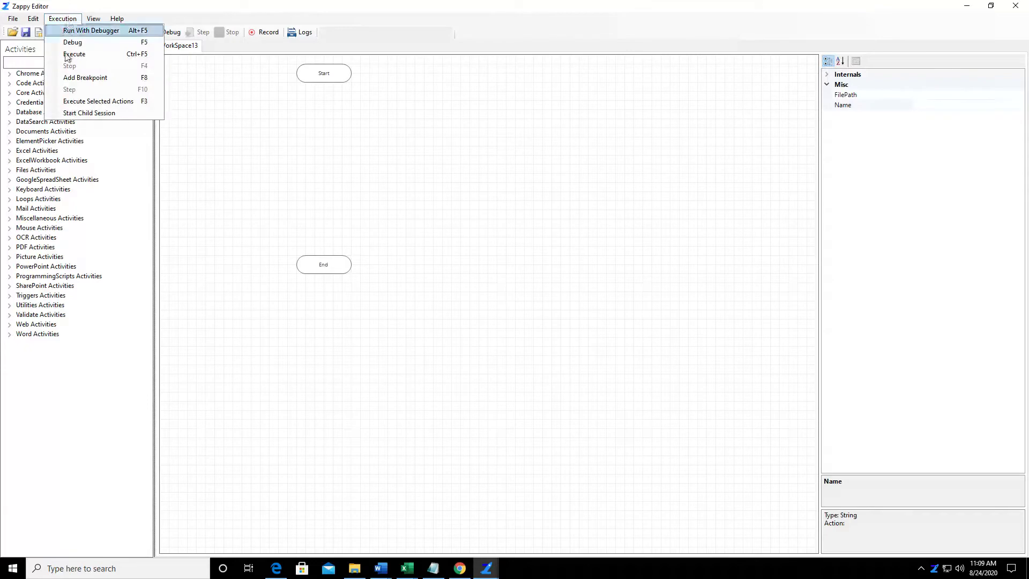
left_click(92, 114)
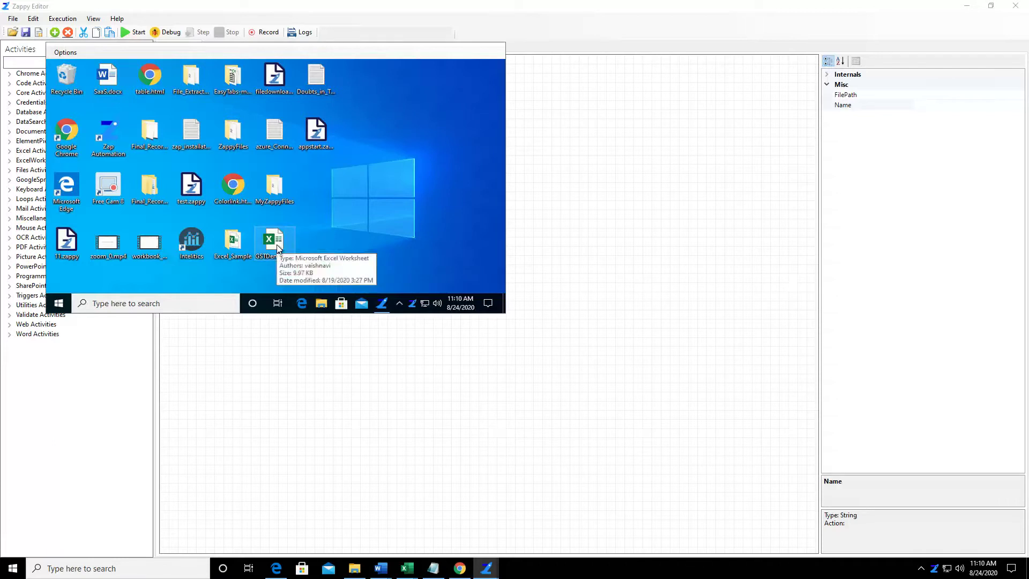
Step: Open GSTDemo.xlsx from the child session's desktop and minimize its Excel window
double_click(301, 243)
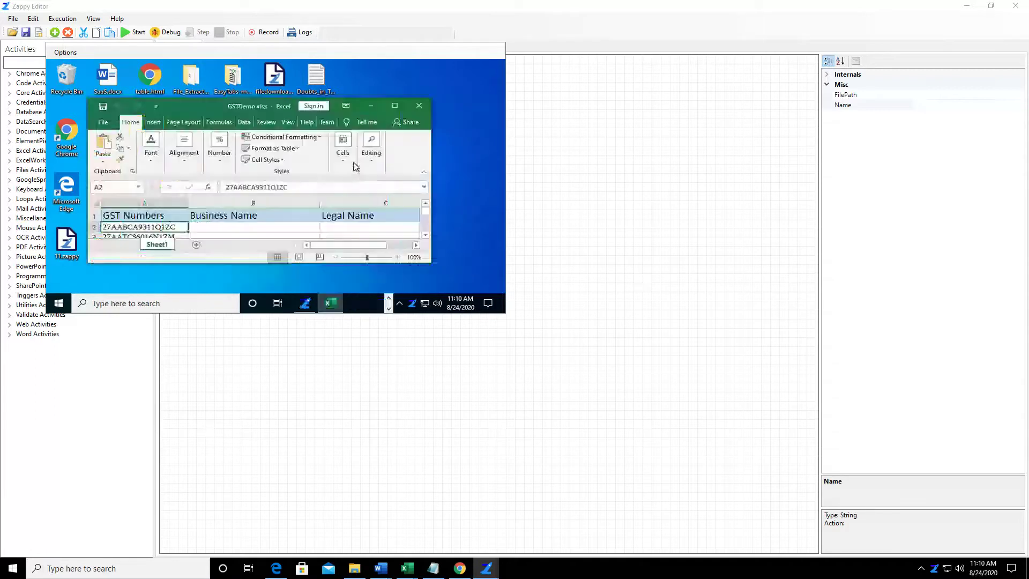
left_click(371, 106)
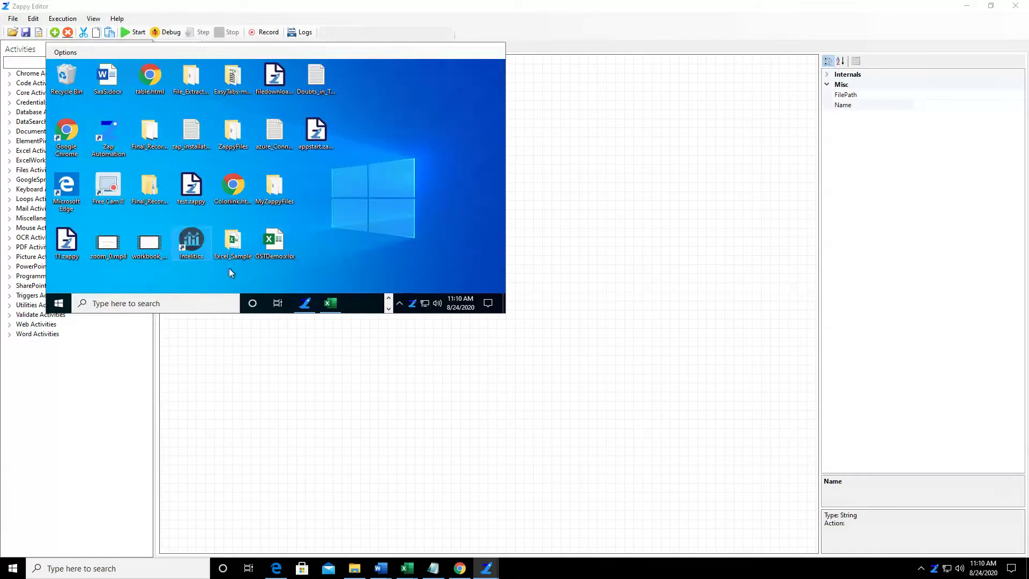
Step: Open the appstart.zappy task from the Desktop folder in the child session's Zappy Editor
left_click(303, 301)
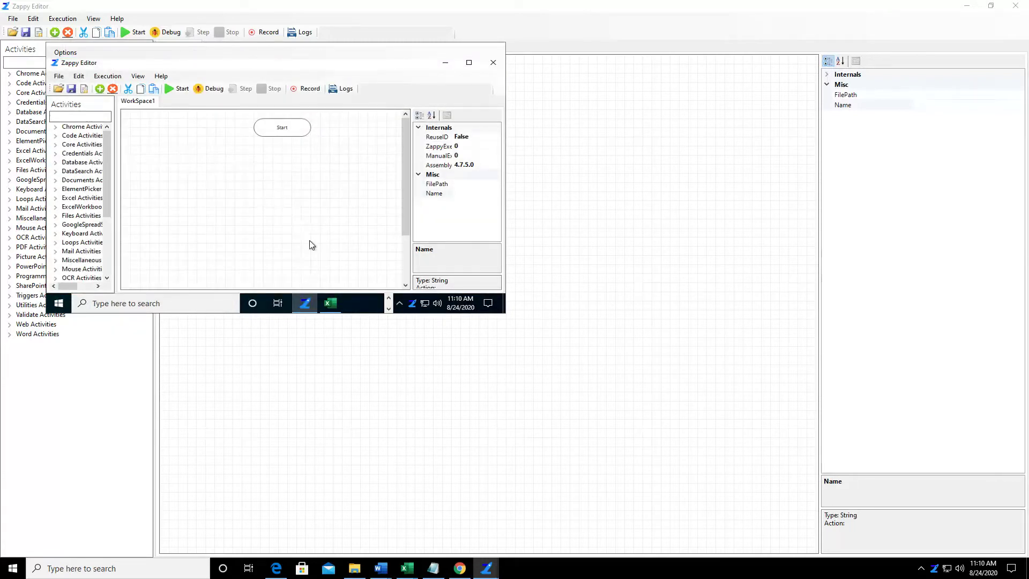
left_click(58, 90)
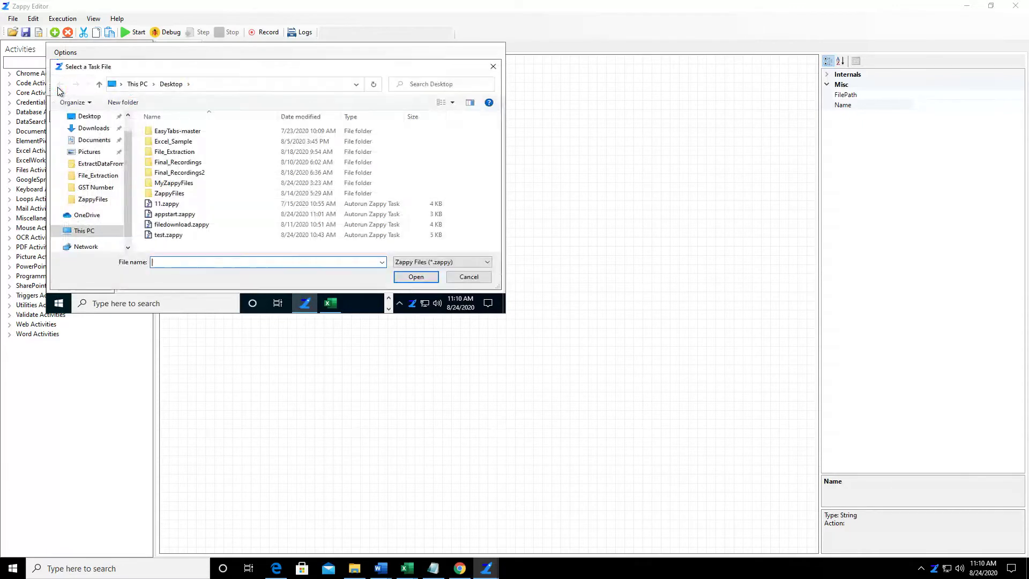
left_click(189, 217)
double_click(188, 217)
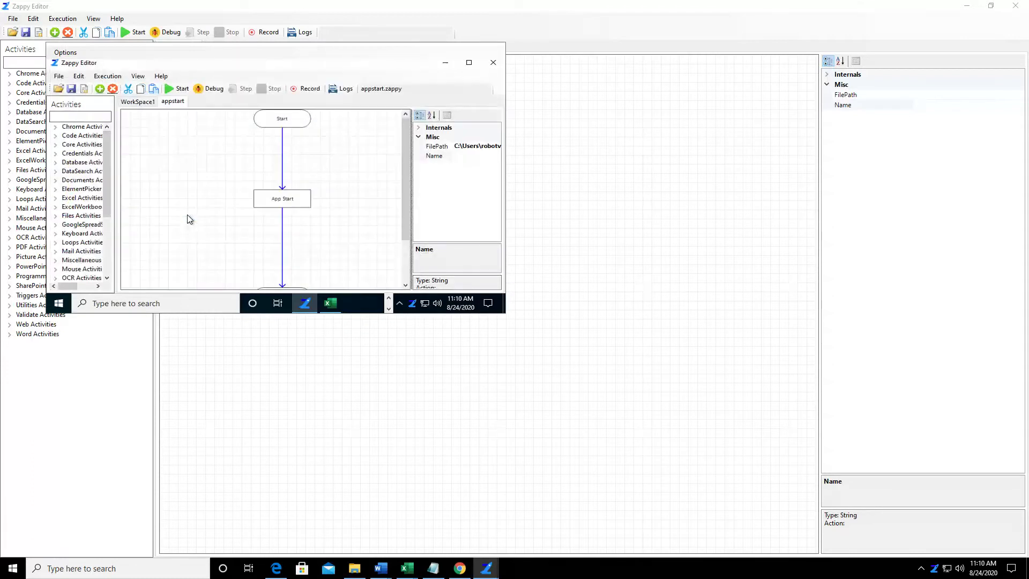
Step: Run the appstart task inside the child session and close the Notepad window it launches
left_click(171, 90)
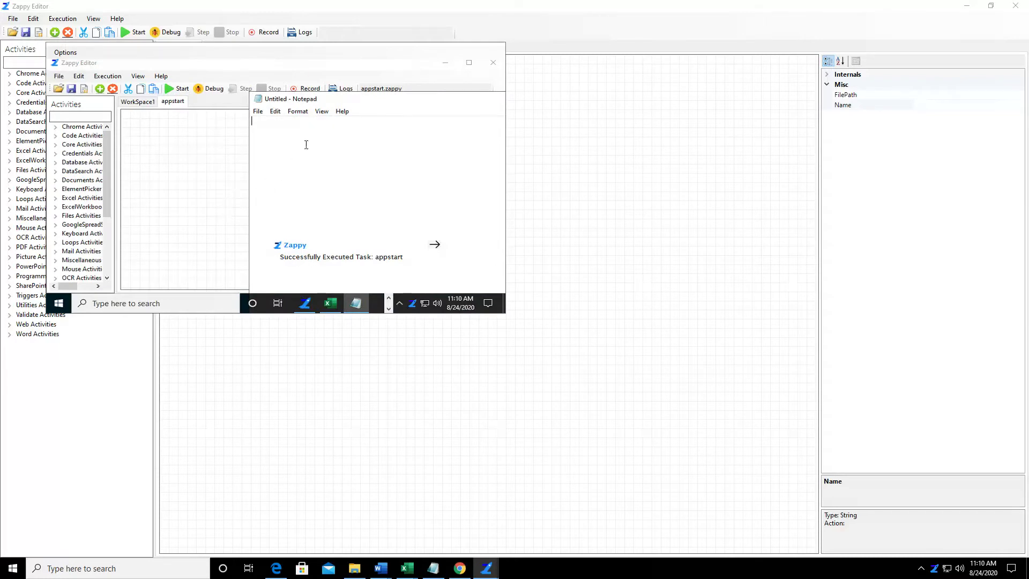
double_click(300, 102)
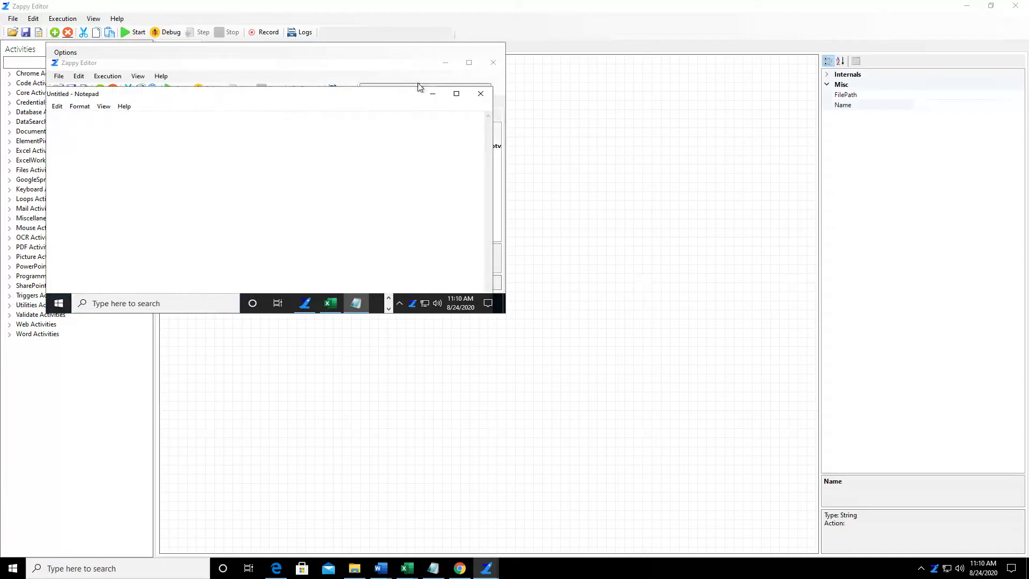
left_click(481, 95)
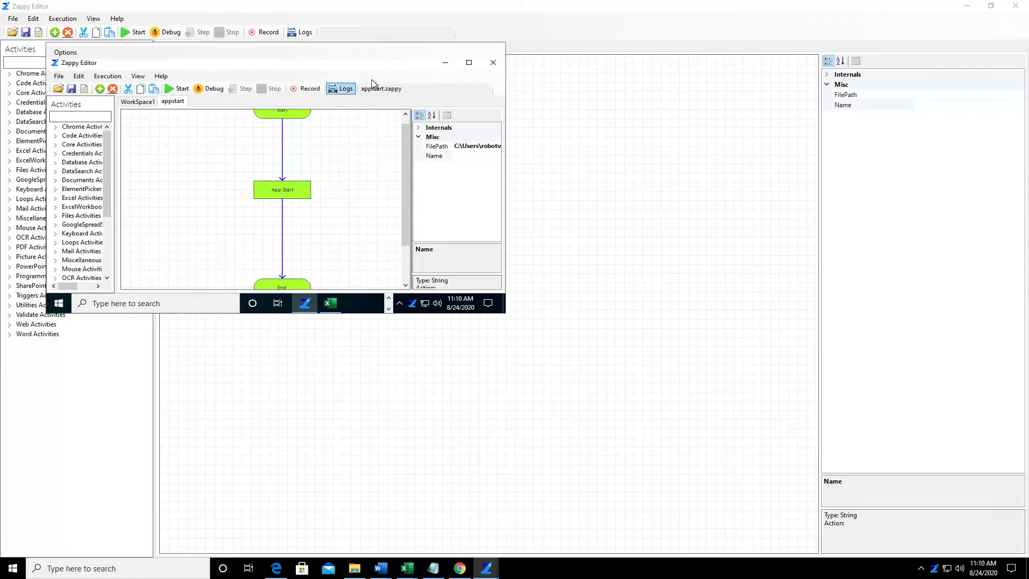
Step: Display the child session in full screen and restore it to its windowed size
left_click(67, 54)
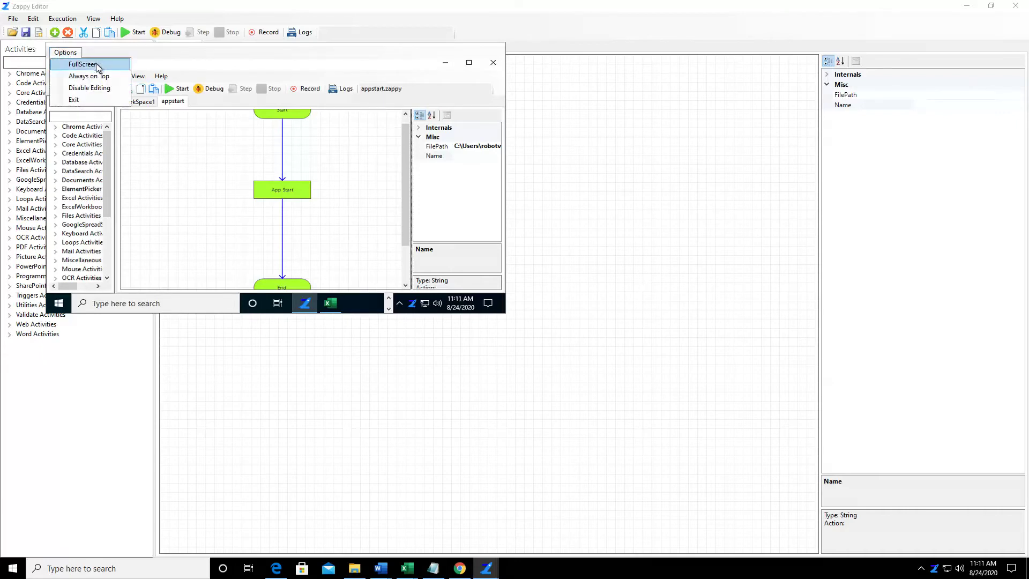
left_click(83, 65)
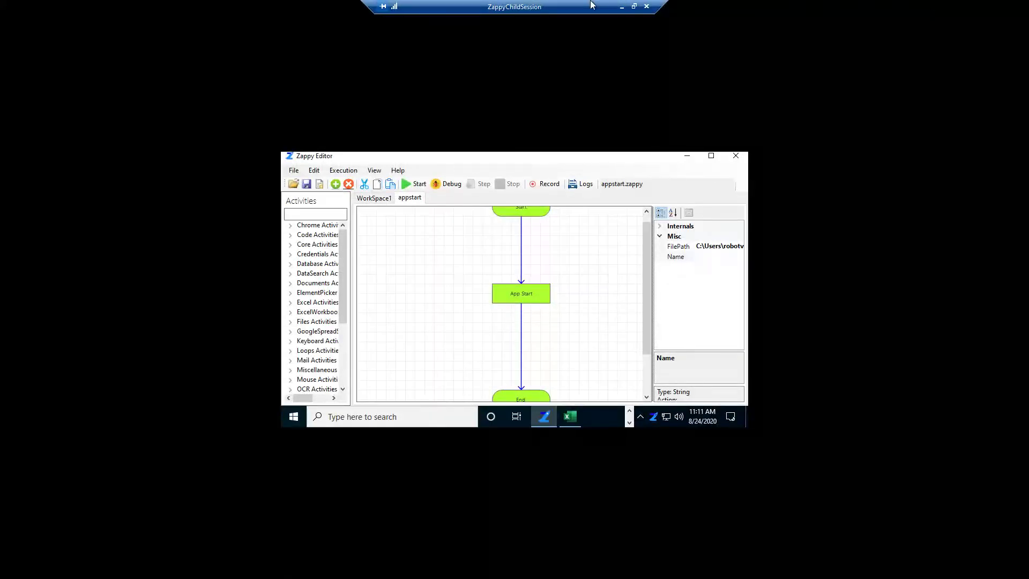
left_click(637, 7)
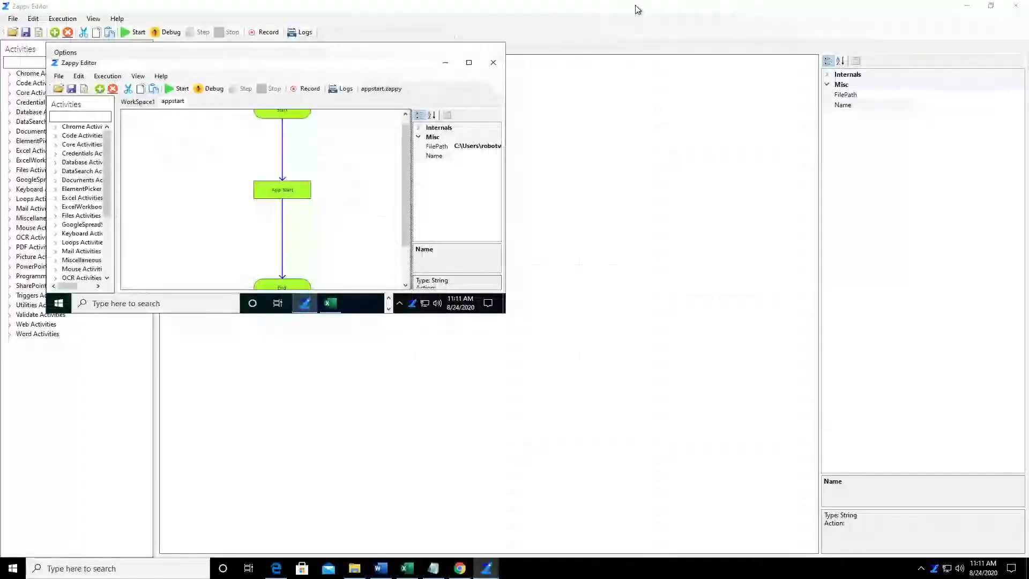
Step: Set the child session window to Always on Top and test it against the Notepad note, minimizing the note again
left_click(64, 53)
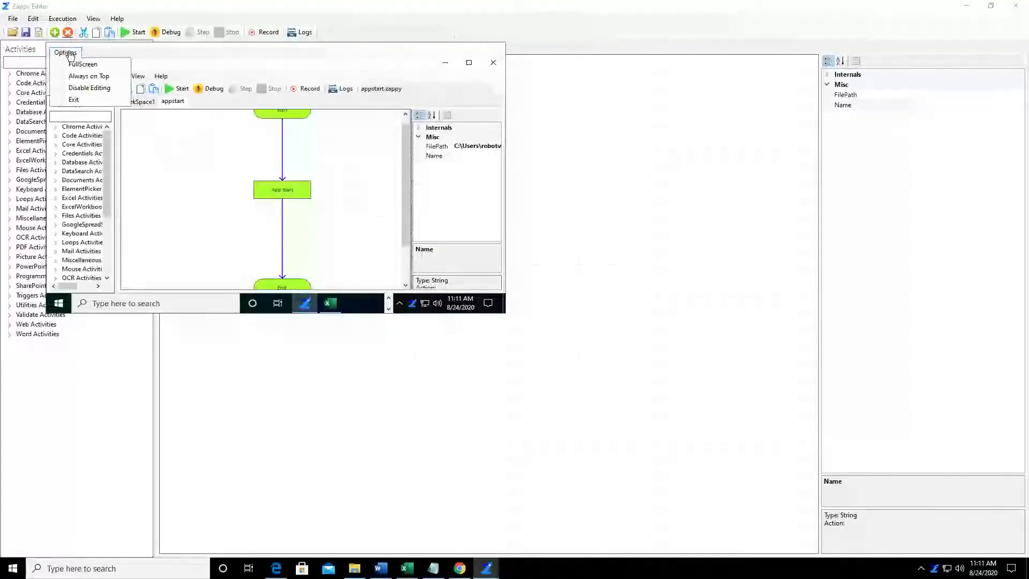
left_click(114, 82)
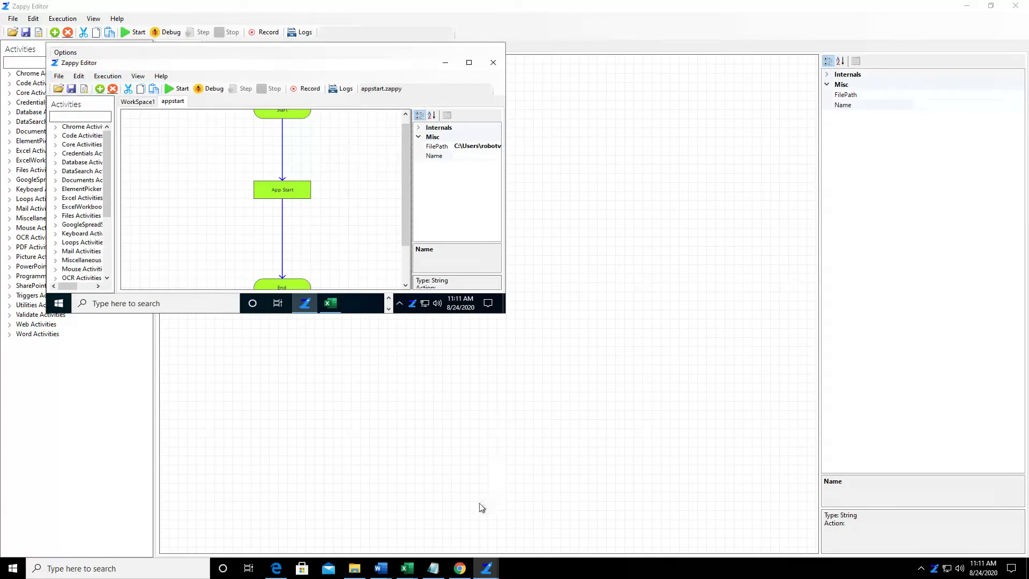
left_click(434, 573)
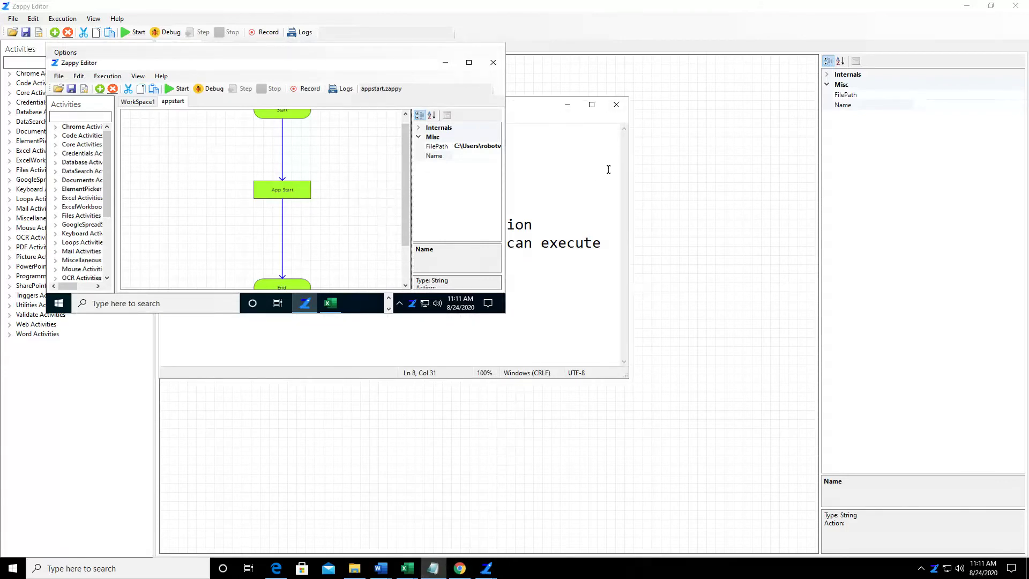
left_click(568, 105)
Step: Disable TopMost for the child session window and test it against the Notepad note, minimizing the note again
left_click(64, 53)
left_click(65, 52)
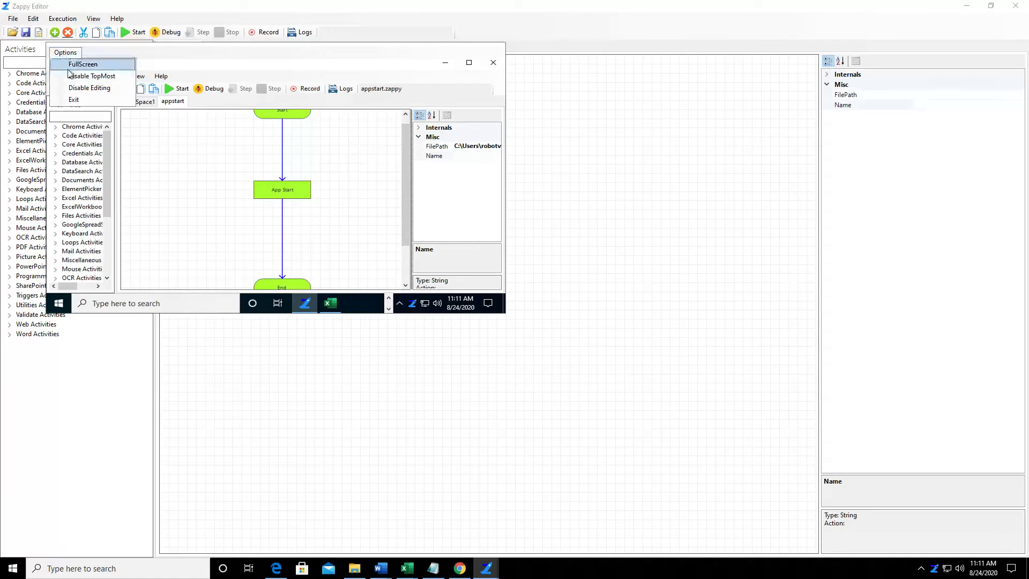
left_click(90, 76)
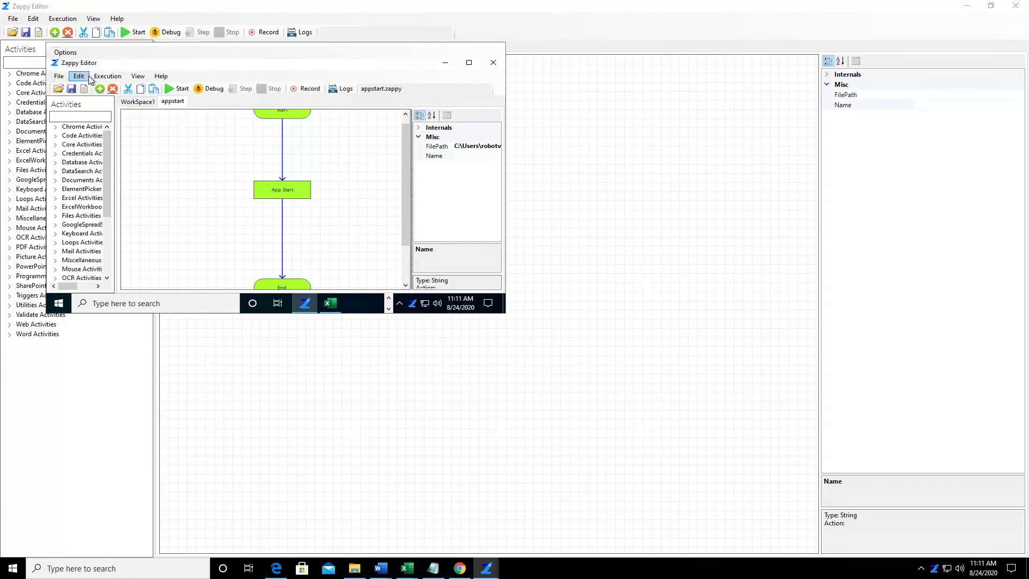
left_click(434, 567)
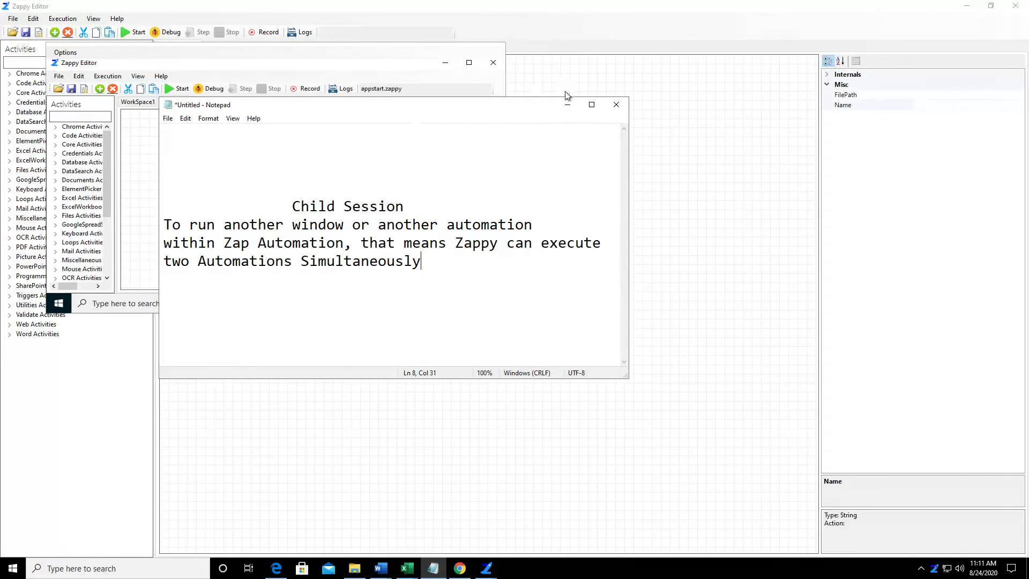
left_click(567, 105)
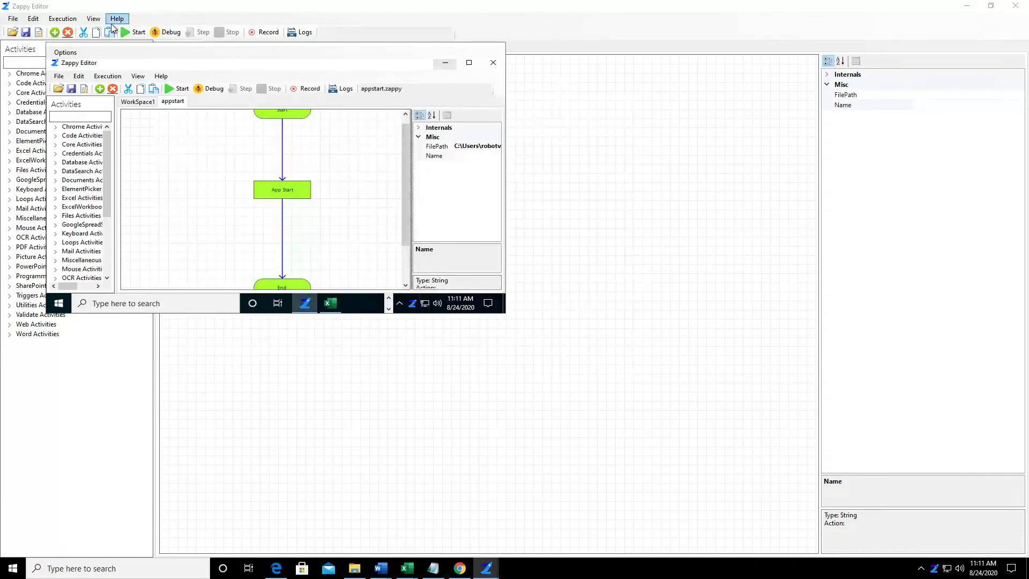
Step: Show the child session's desktop and disable editing for the child session
left_click(66, 52)
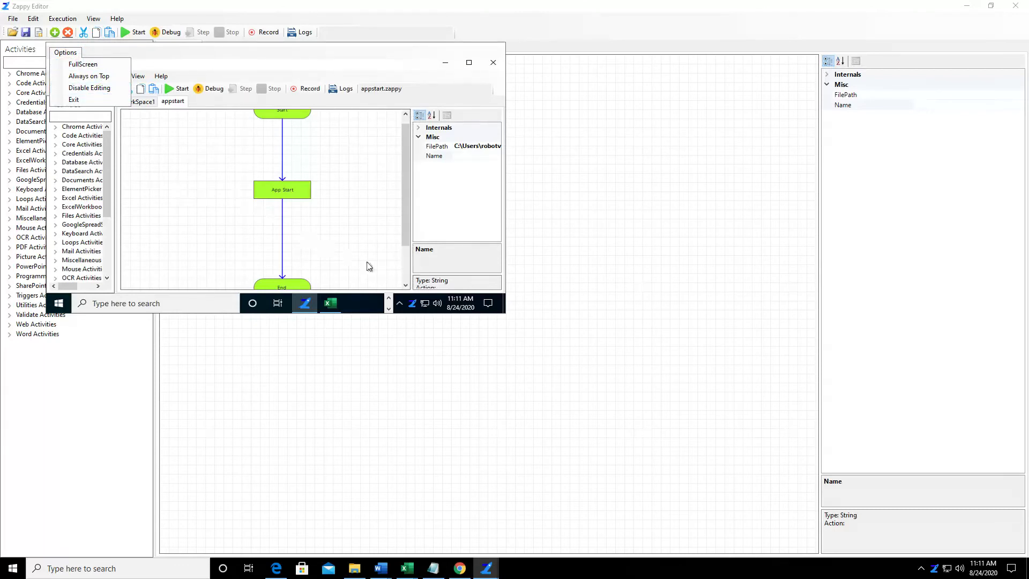
left_click(505, 304)
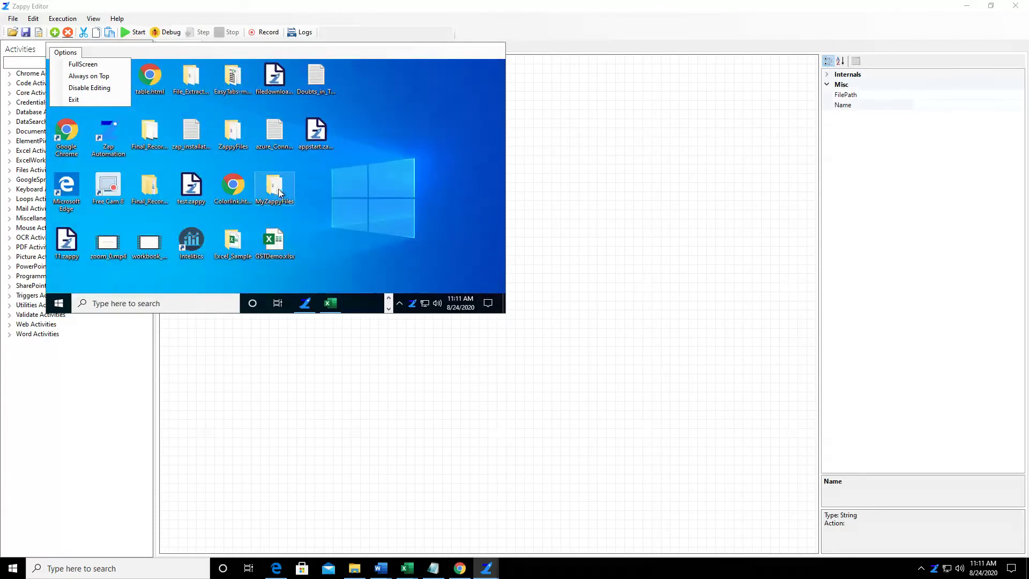
left_click(282, 136)
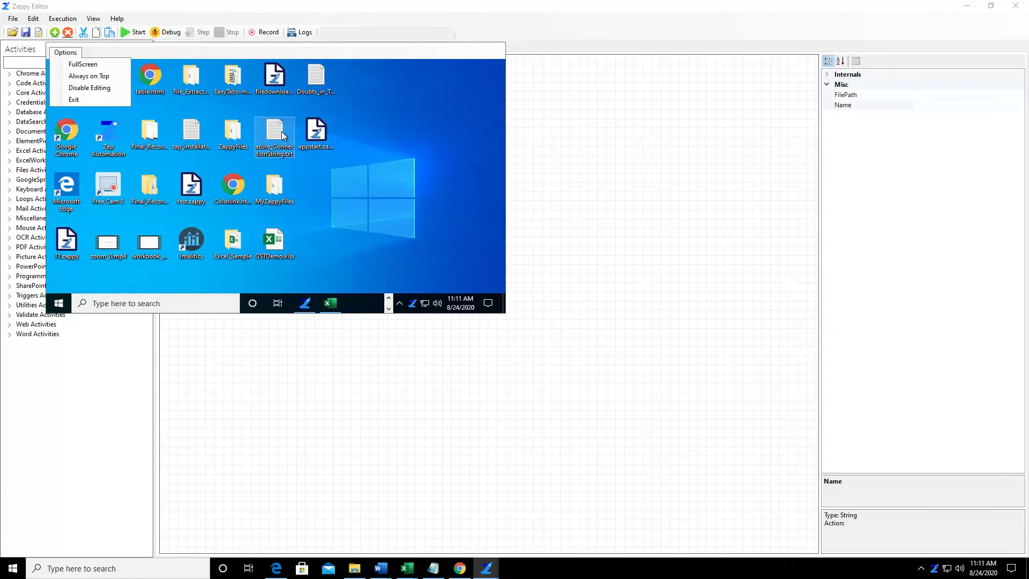
left_click(105, 89)
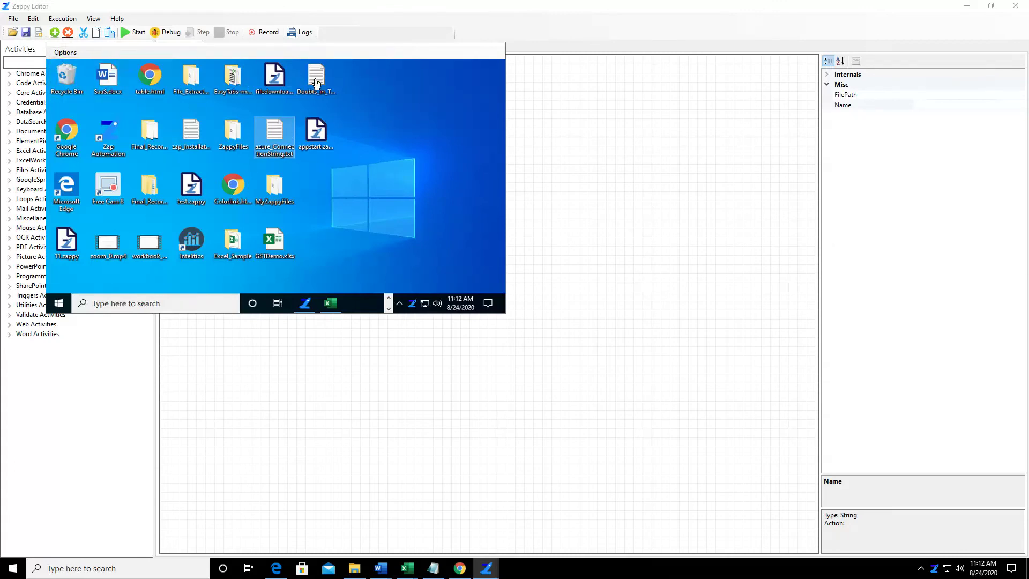
Step: Exit the child session to return to the main Zappy Editor workspace
left_click(65, 52)
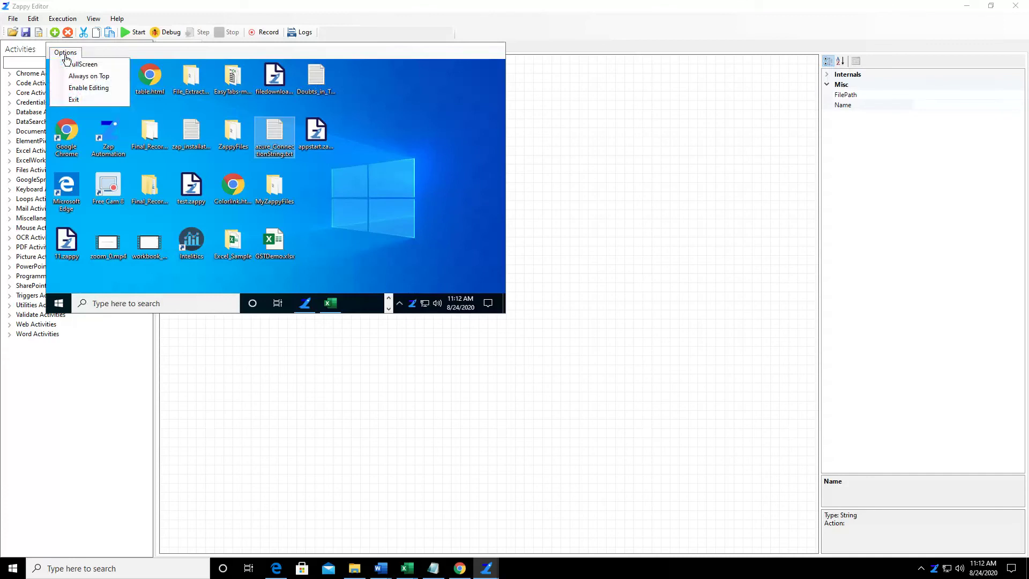
left_click(80, 101)
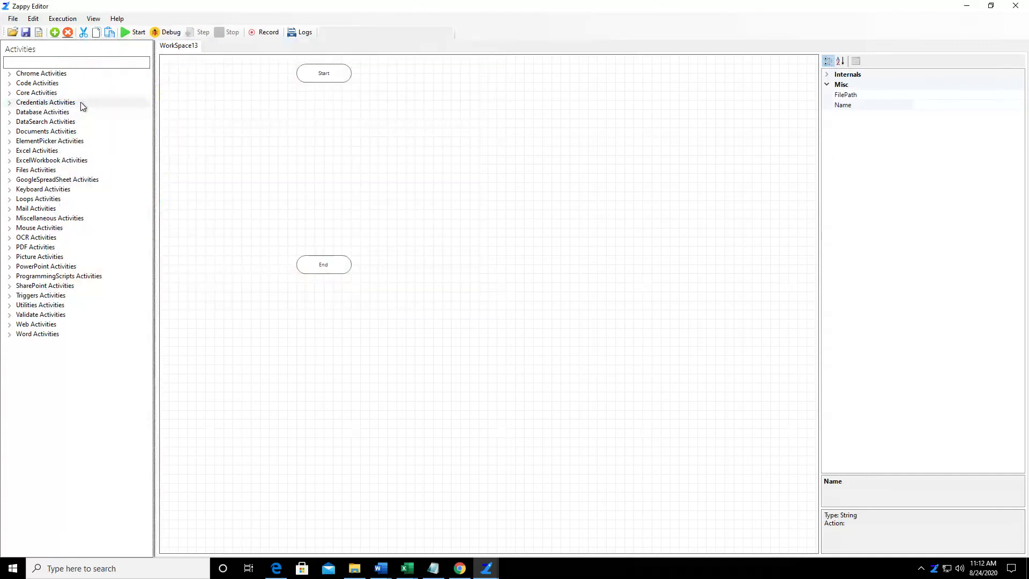